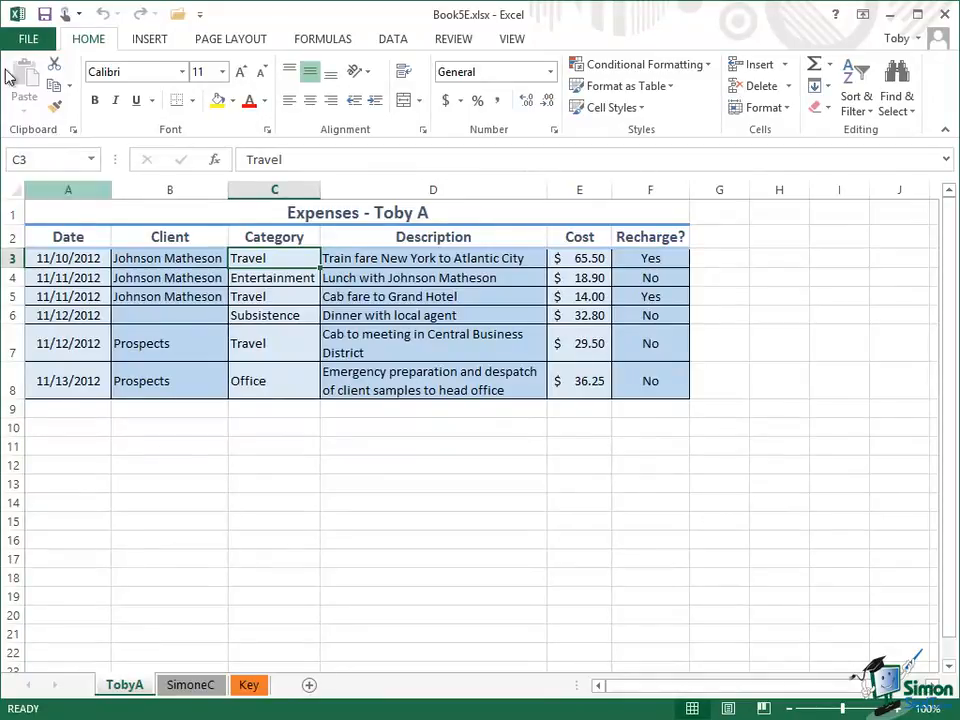
Step: Open the workbook's print settings, try raising the number of copies to 4, and set it back to 1
{"action": "left_click", "coordinate": [28, 40]}
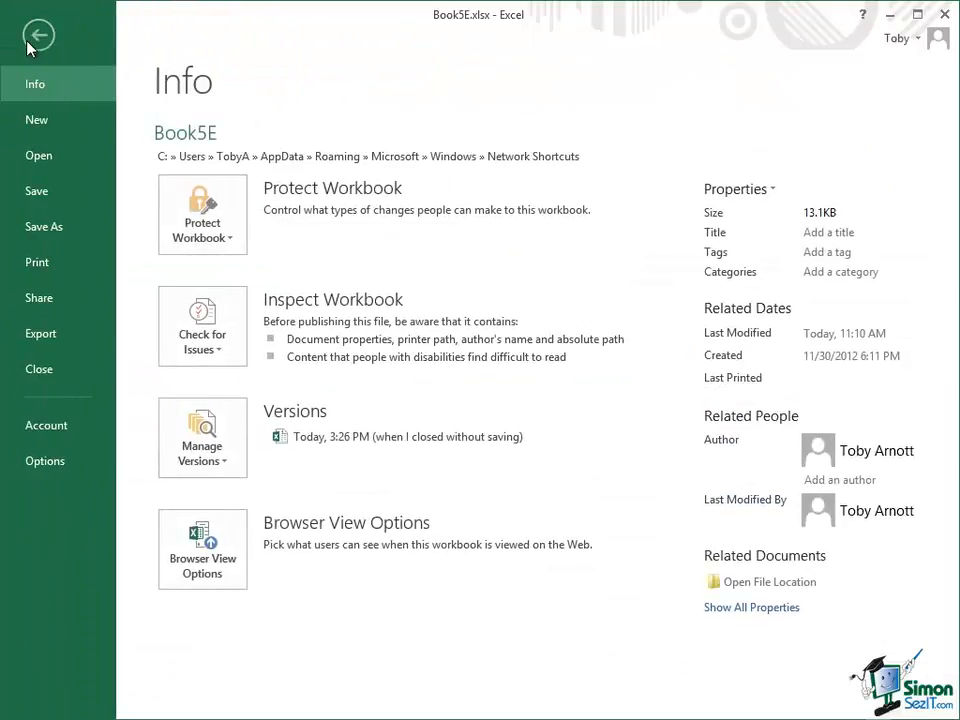
{"action": "left_click", "coordinate": [44, 268]}
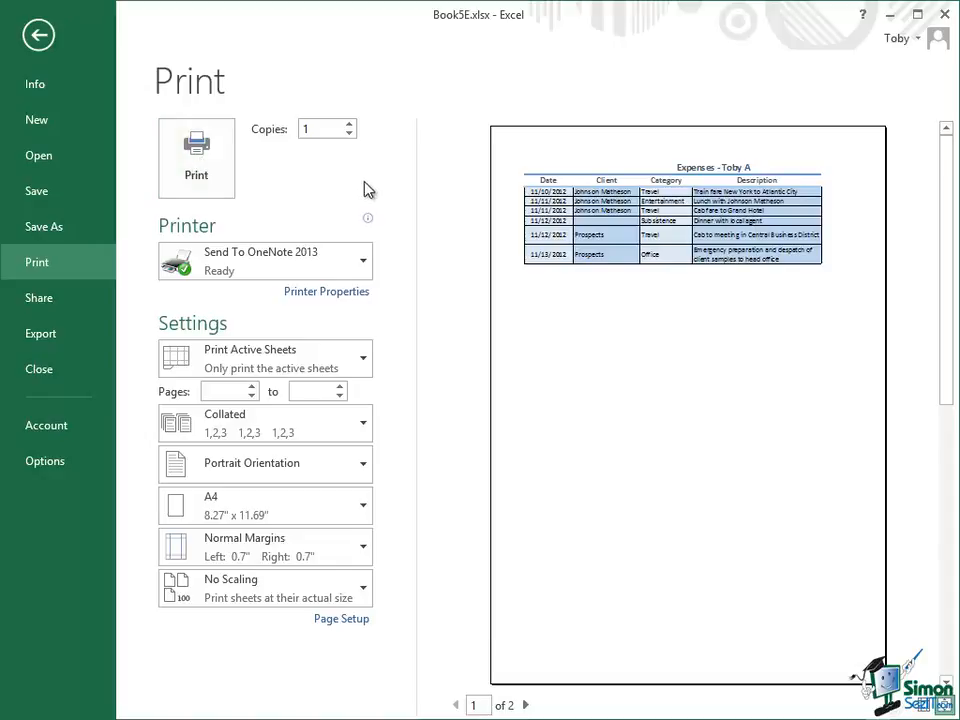
{"action": "left_click", "coordinate": [350, 125]}
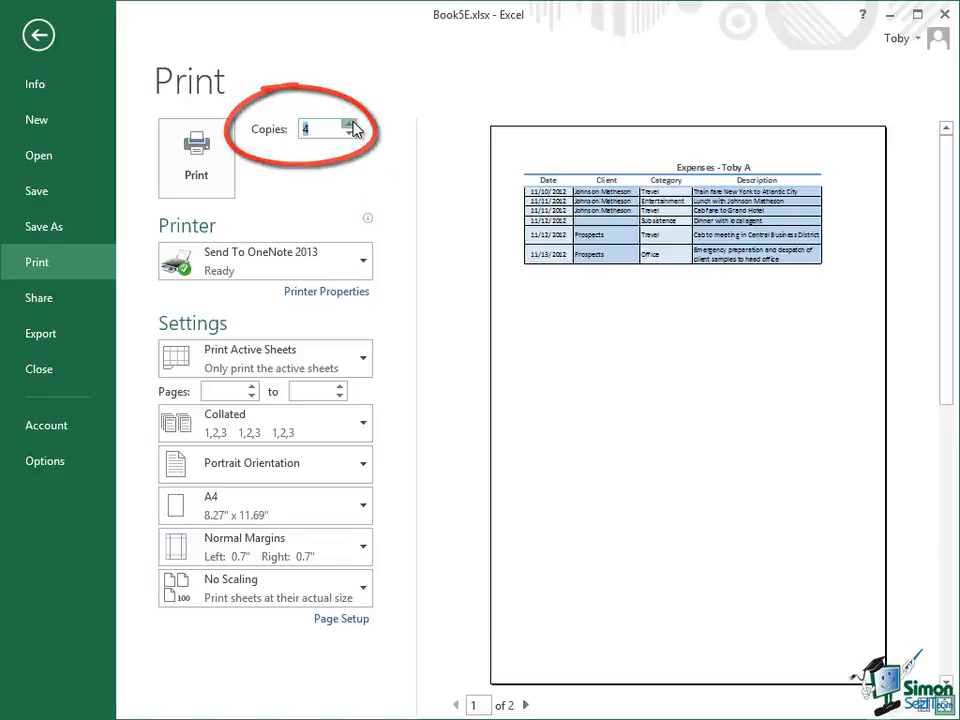
{"action": "left_click", "coordinate": [350, 133]}
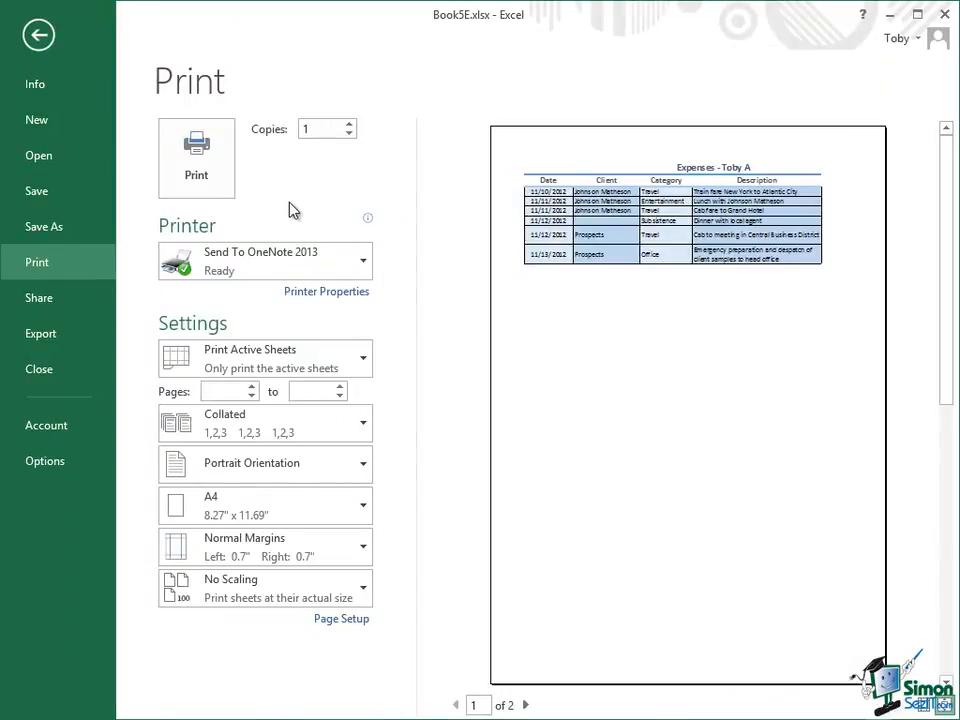
Step: Select the HP psc 2500 Series as the printer
{"action": "mouse_move", "coordinate": [279, 272]}
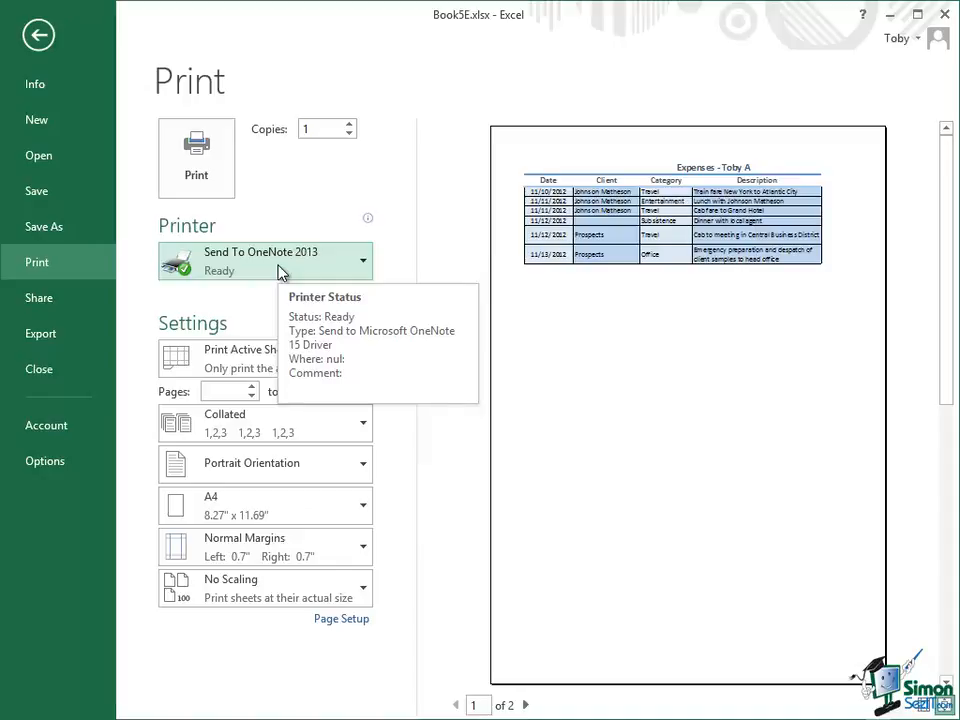
{"action": "left_click", "coordinate": [366, 268]}
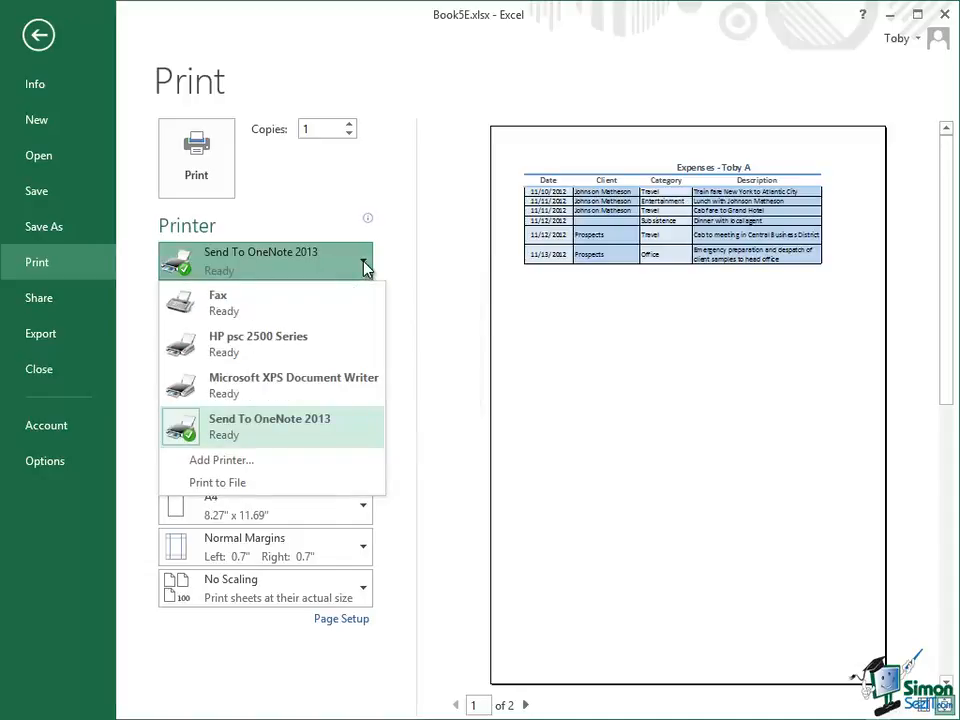
{"action": "left_click", "coordinate": [257, 352]}
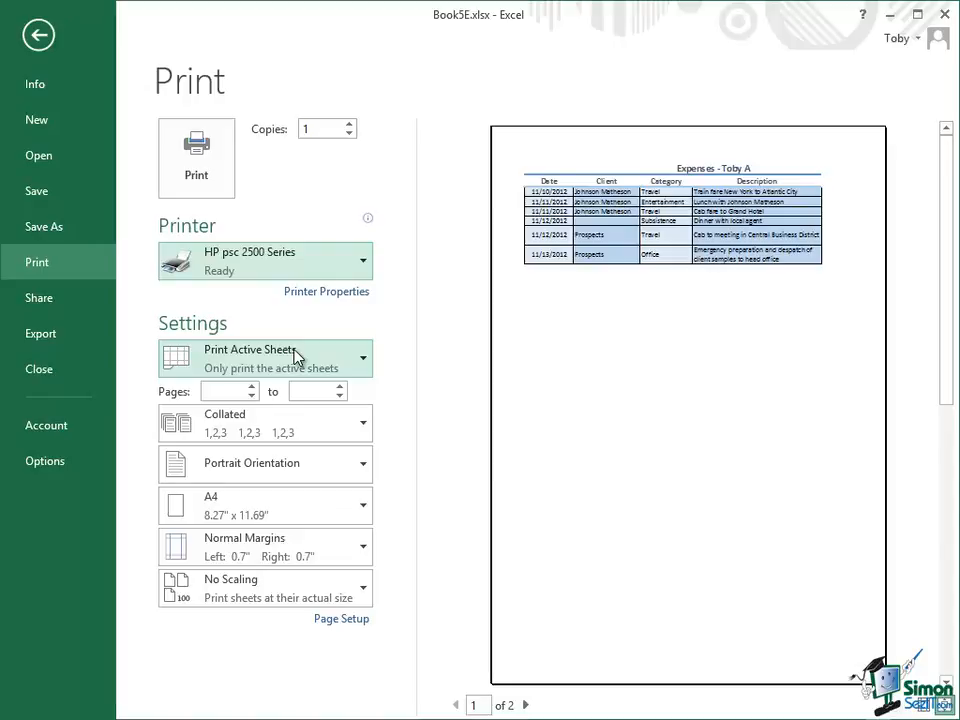
Step: Set the print range to pages 1 to 2 and review the options for which sheets to print
{"action": "left_click", "coordinate": [254, 392]}
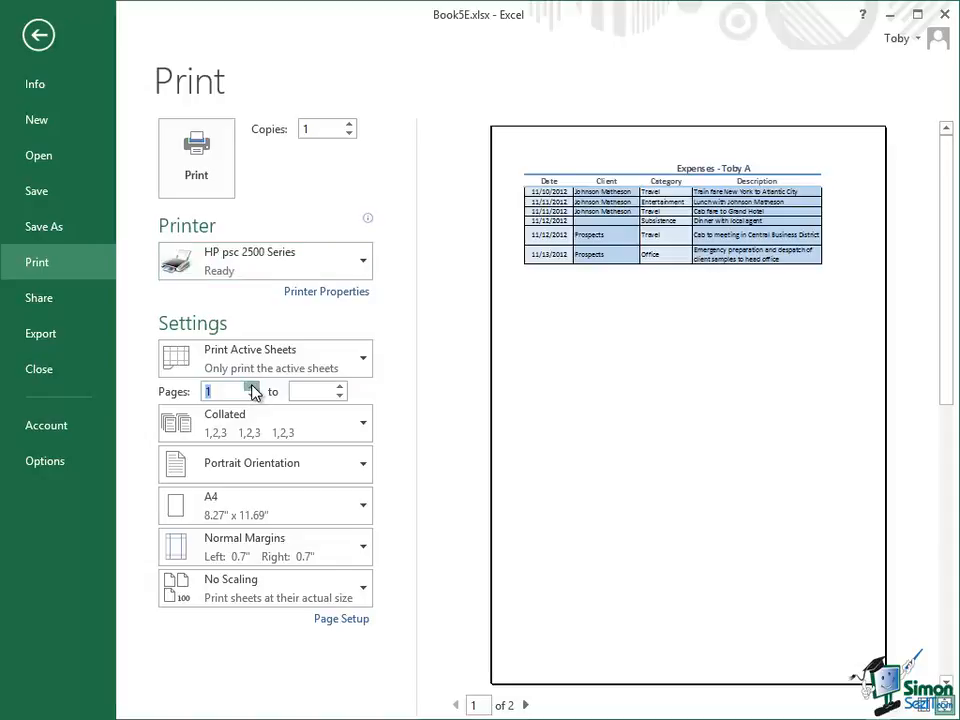
{"action": "left_click", "coordinate": [341, 386]}
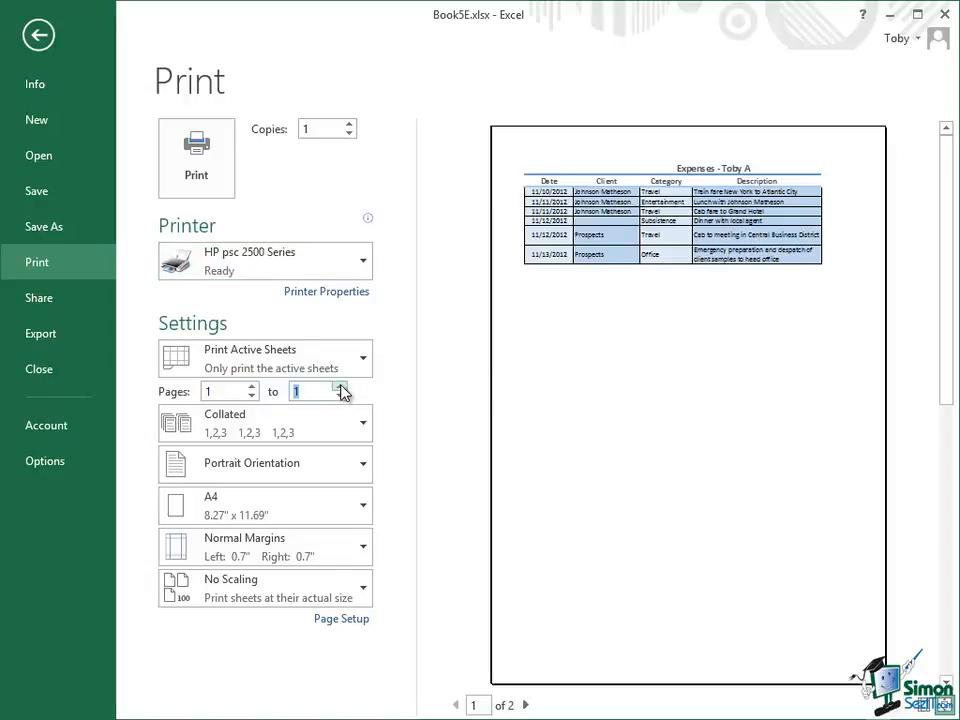
{"action": "left_click", "coordinate": [341, 386]}
{"action": "left_click", "coordinate": [363, 365]}
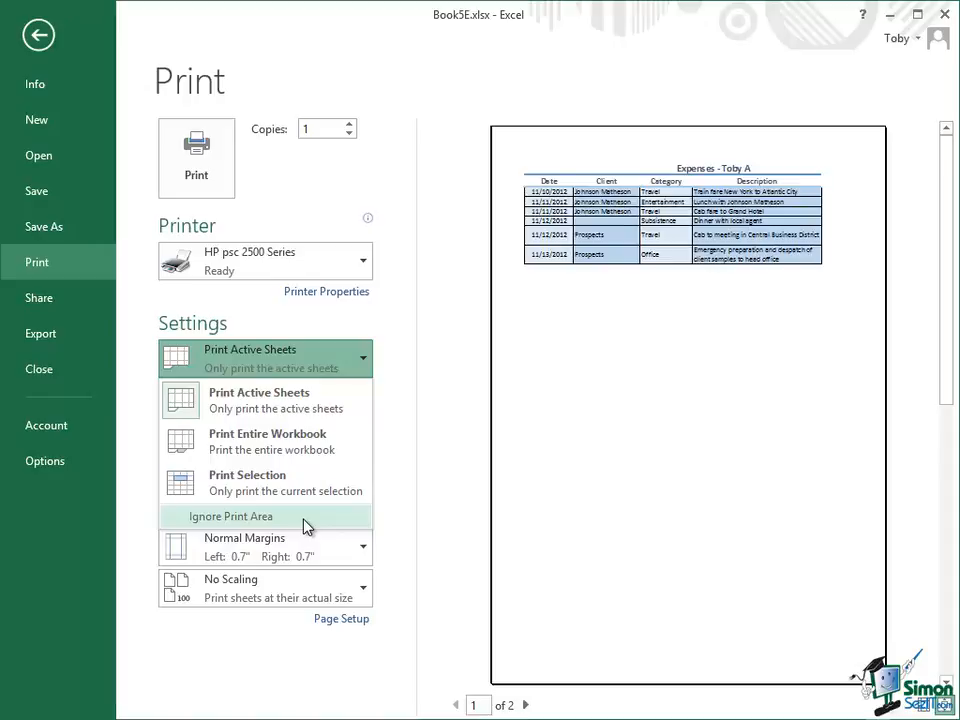
{"action": "left_click", "coordinate": [318, 362]}
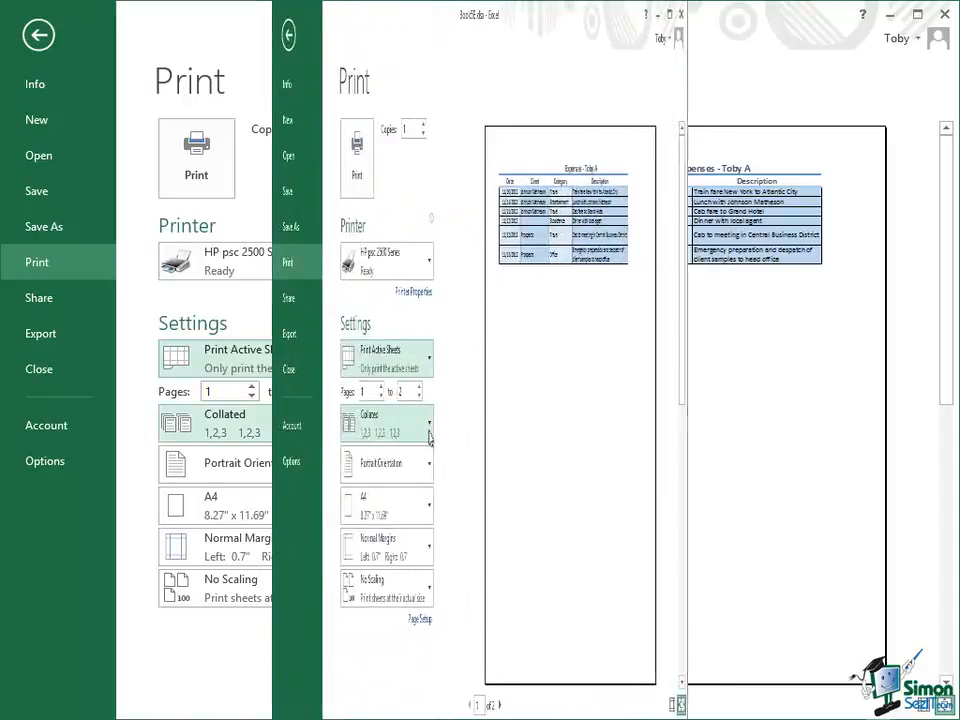
Step: Set the printout to landscape orientation and review the paper size and margin options
{"action": "left_click", "coordinate": [365, 470]}
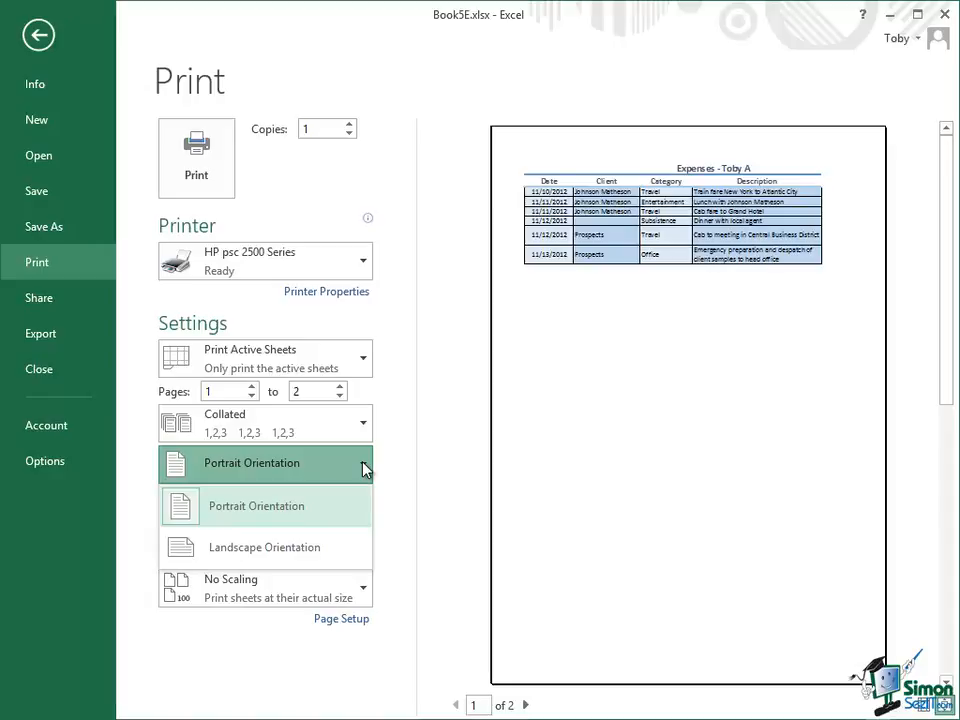
{"action": "left_click", "coordinate": [287, 557]}
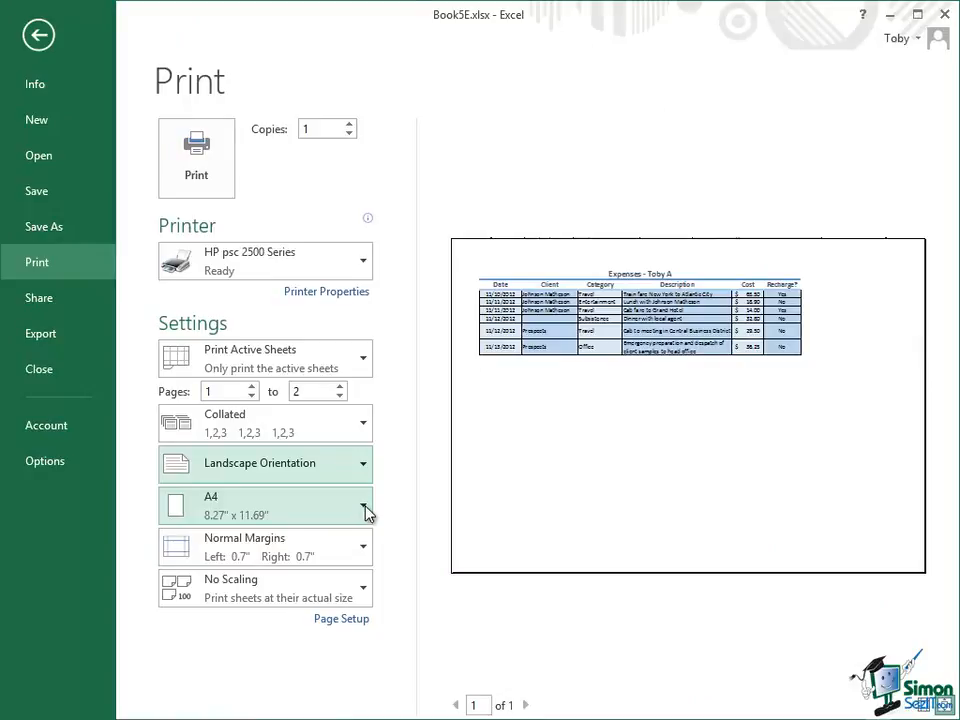
{"action": "left_click", "coordinate": [364, 510]}
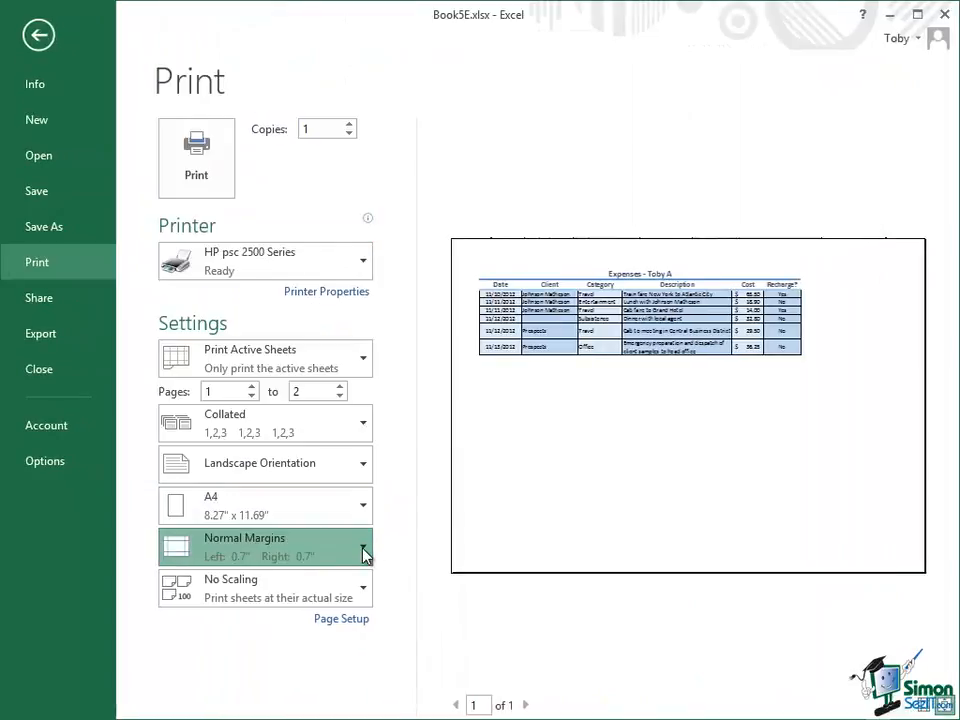
{"action": "left_click", "coordinate": [364, 555]}
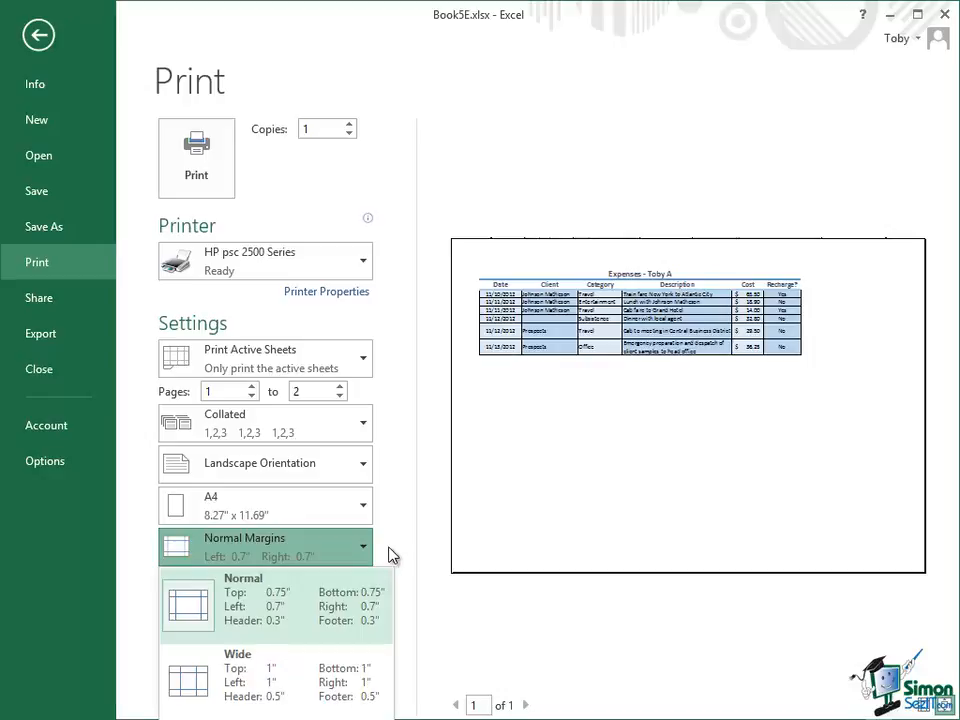
{"action": "left_click", "coordinate": [389, 554]}
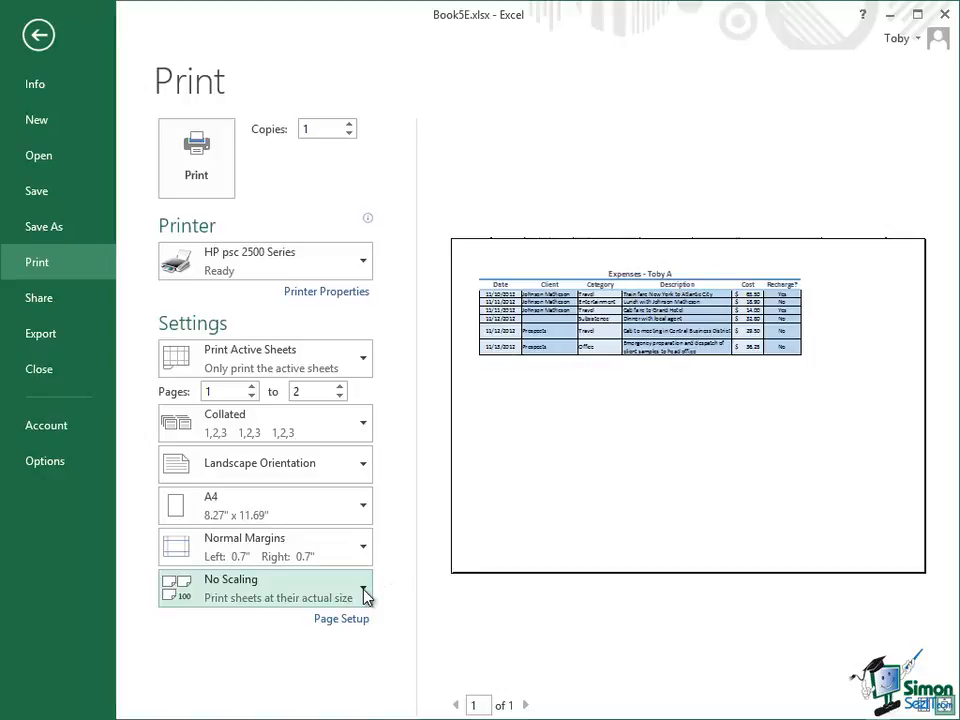
Step: Set the scaling to Fit Sheet on One Page and print the expenses sheet
{"action": "left_click", "coordinate": [363, 592]}
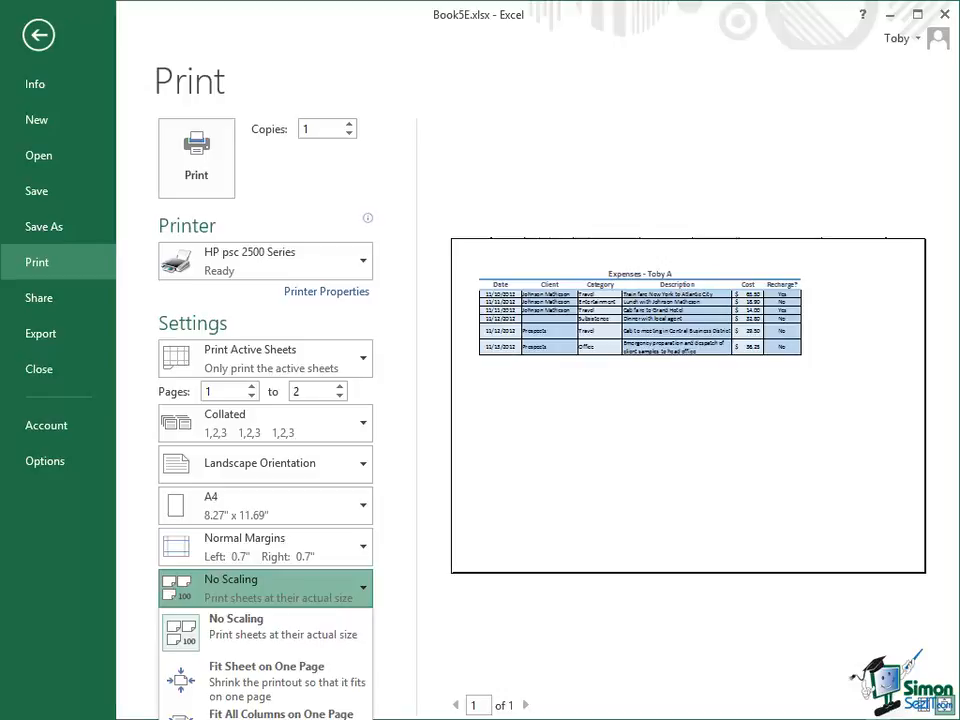
{"action": "left_click", "coordinate": [283, 684]}
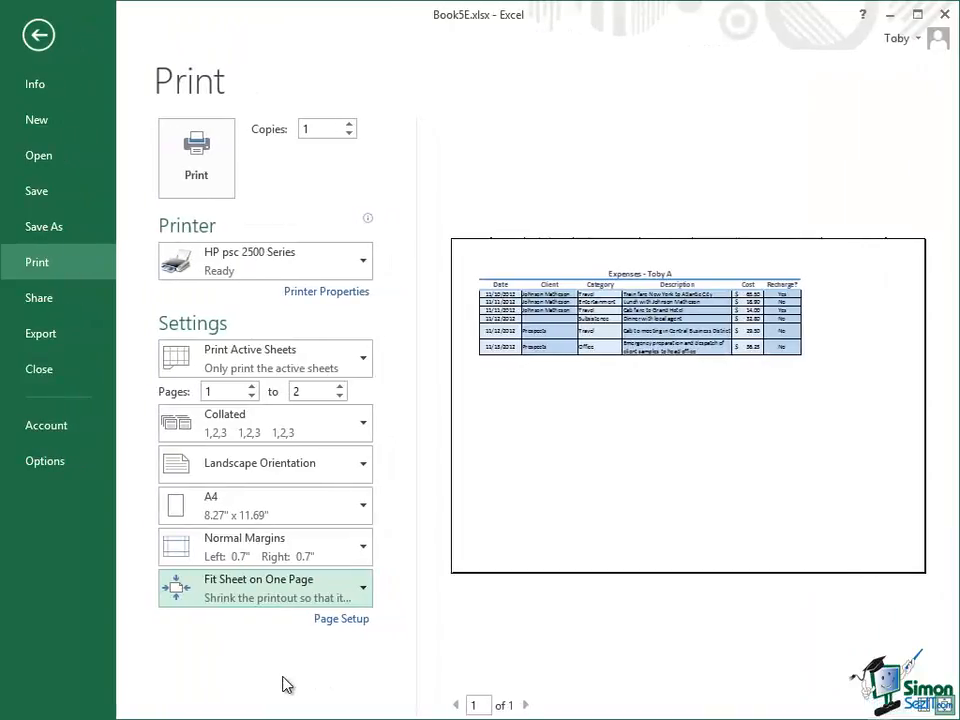
{"action": "left_click", "coordinate": [202, 152]}
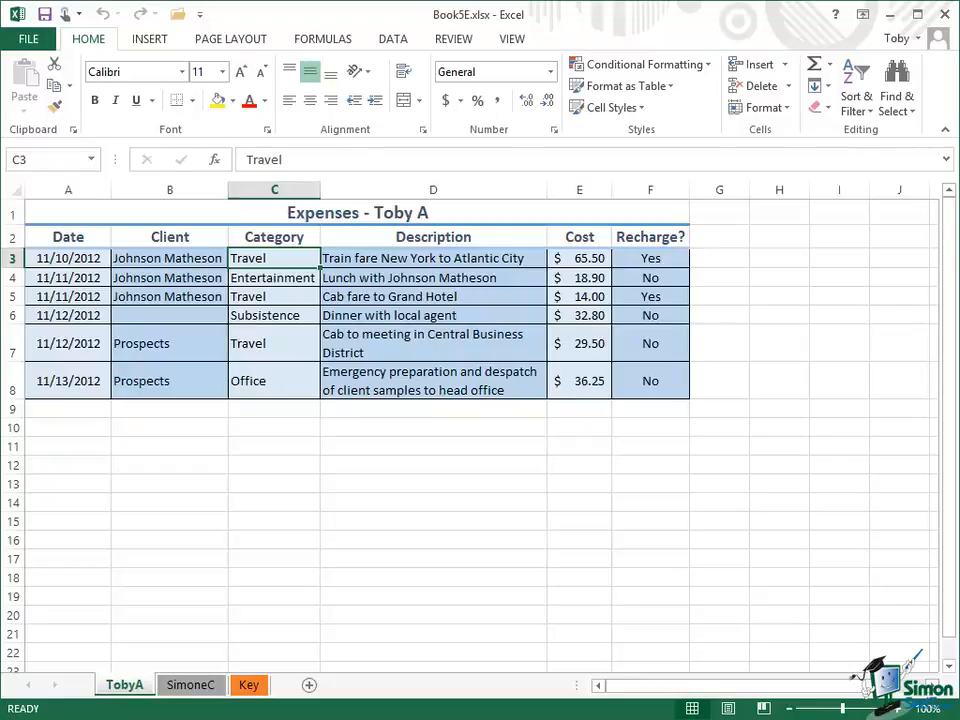
Step: Show the expenses sheet in Page Layout view at 60% zoom
{"action": "left_click", "coordinate": [227, 41]}
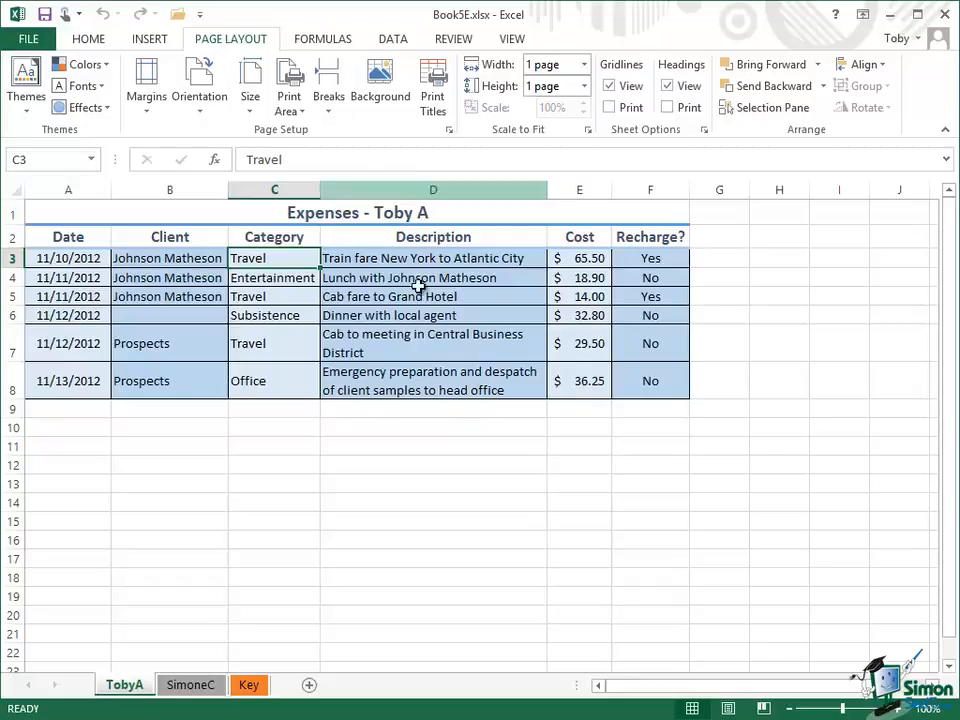
{"action": "left_click", "coordinate": [728, 708]}
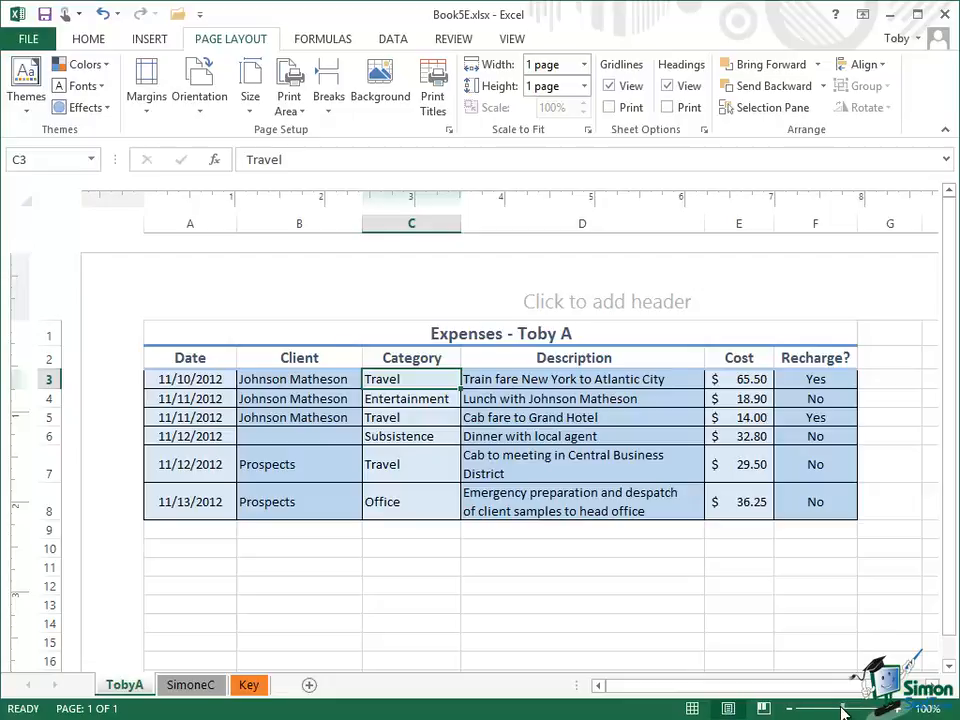
{"action": "left_click_drag", "start_coordinate": [843, 711], "coordinate": [815, 712]}
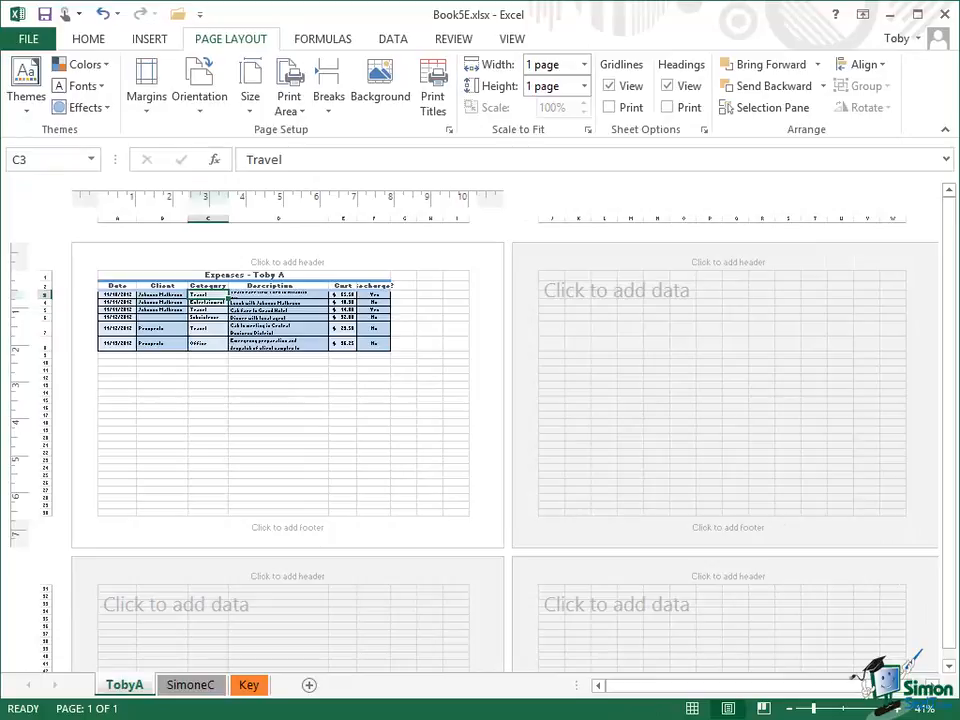
{"action": "left_click", "coordinate": [899, 709]}
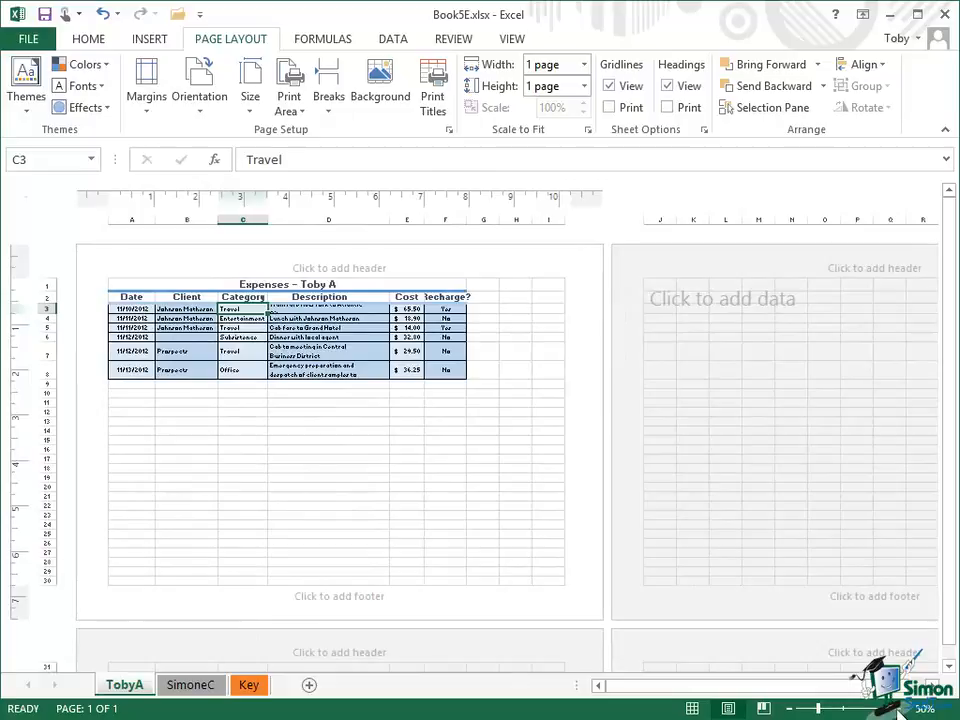
{"action": "left_click", "coordinate": [899, 709]}
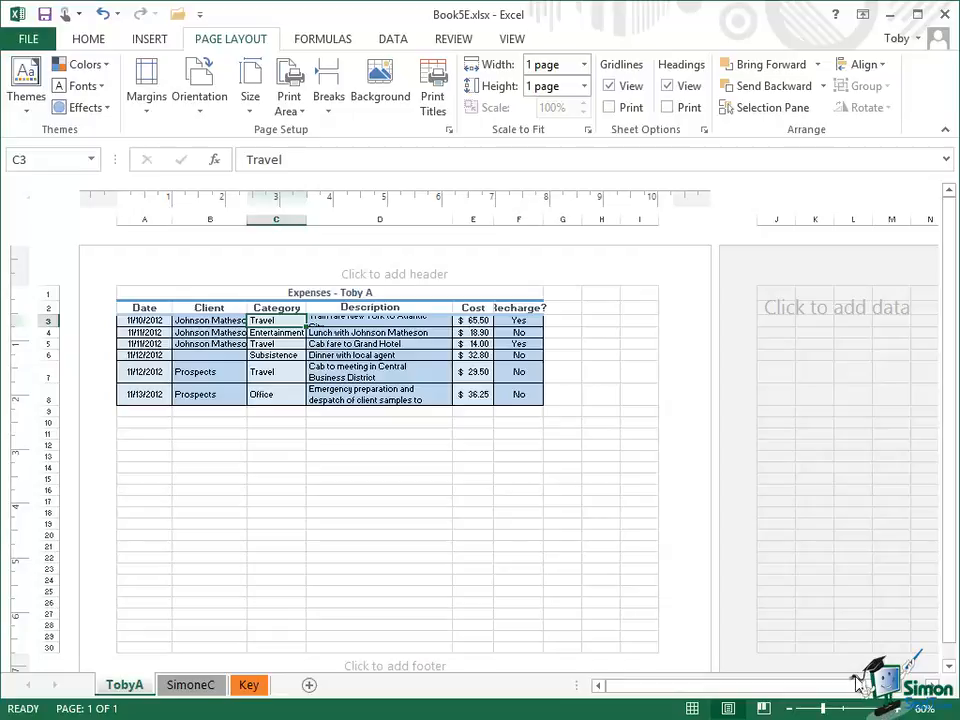
Step: Insert the sheet name followed by the current date in the centre section of the page header
{"action": "left_click", "coordinate": [396, 276]}
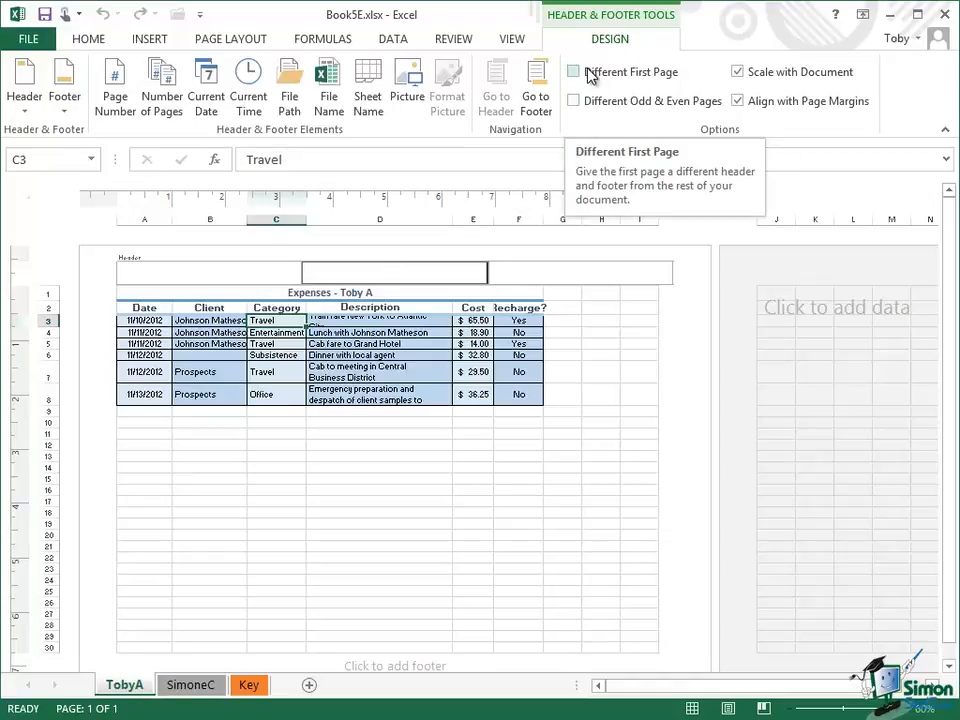
{"action": "left_click", "coordinate": [26, 113]}
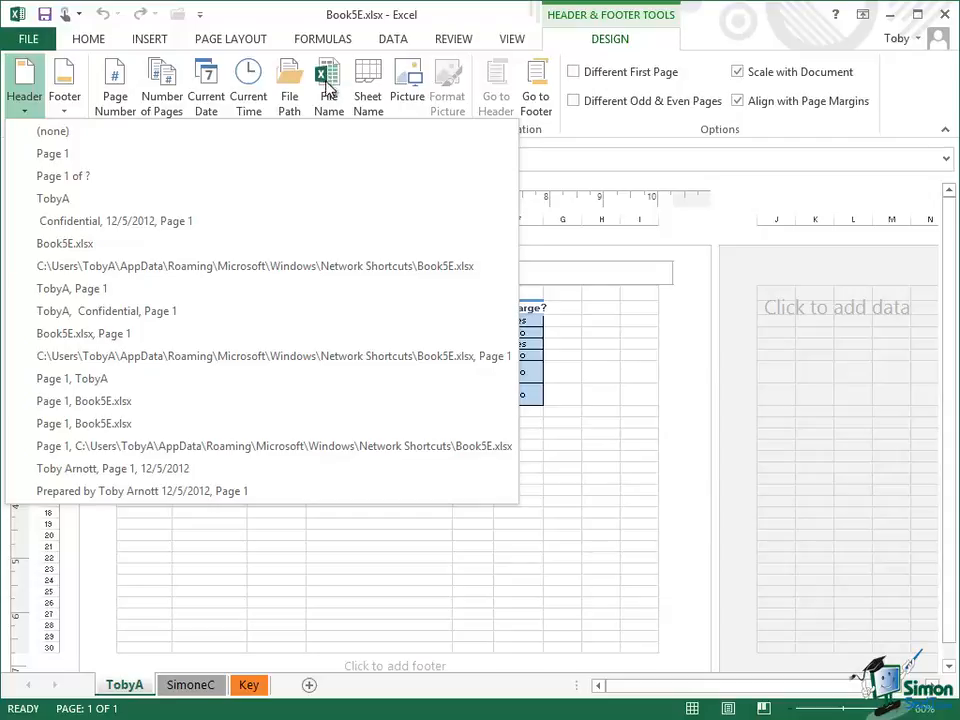
{"action": "left_click", "coordinate": [370, 88]}
{"action": "left_click", "coordinate": [370, 88]}
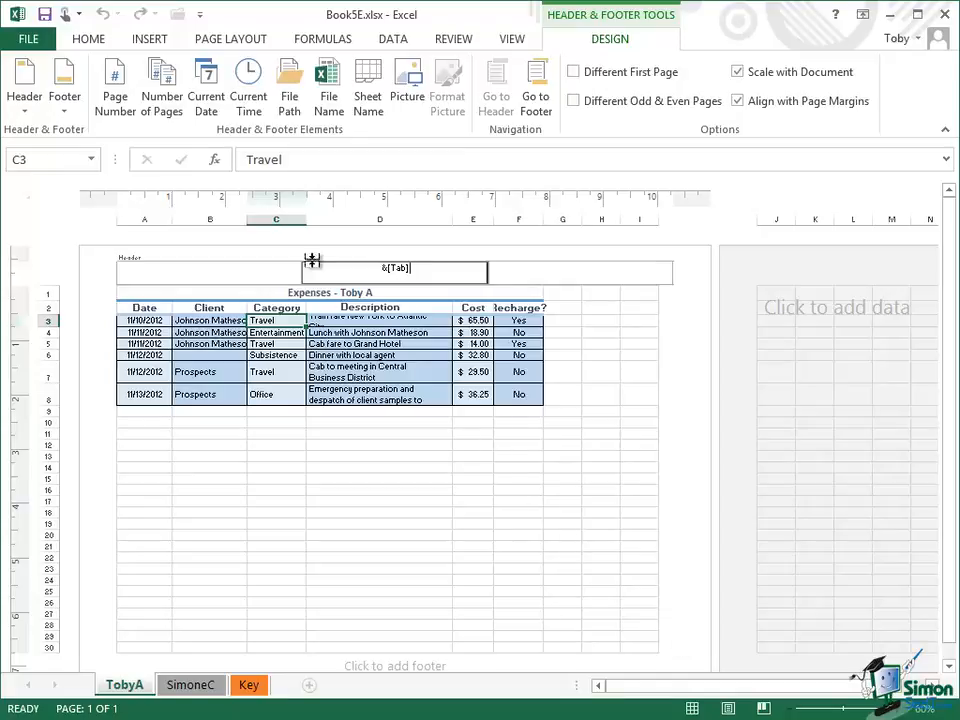
{"action": "left_click", "coordinate": [209, 95]}
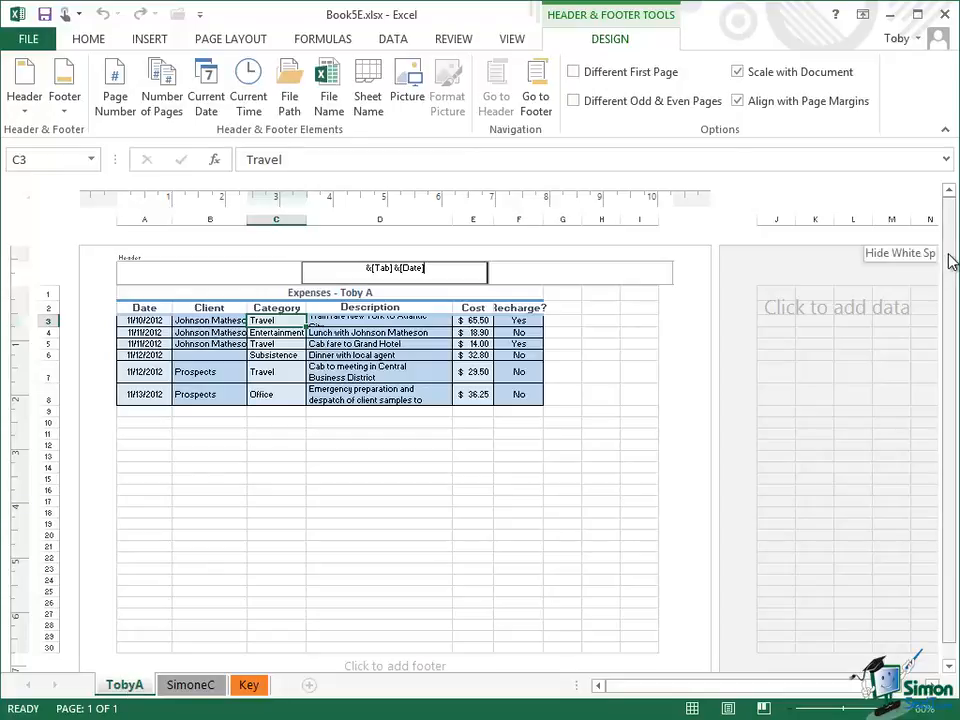
Step: Add a centred footer with the page number, the word "of" and the number of pages, and return to the header
{"action": "left_click_drag", "start_coordinate": [949, 259], "coordinate": [952, 272]}
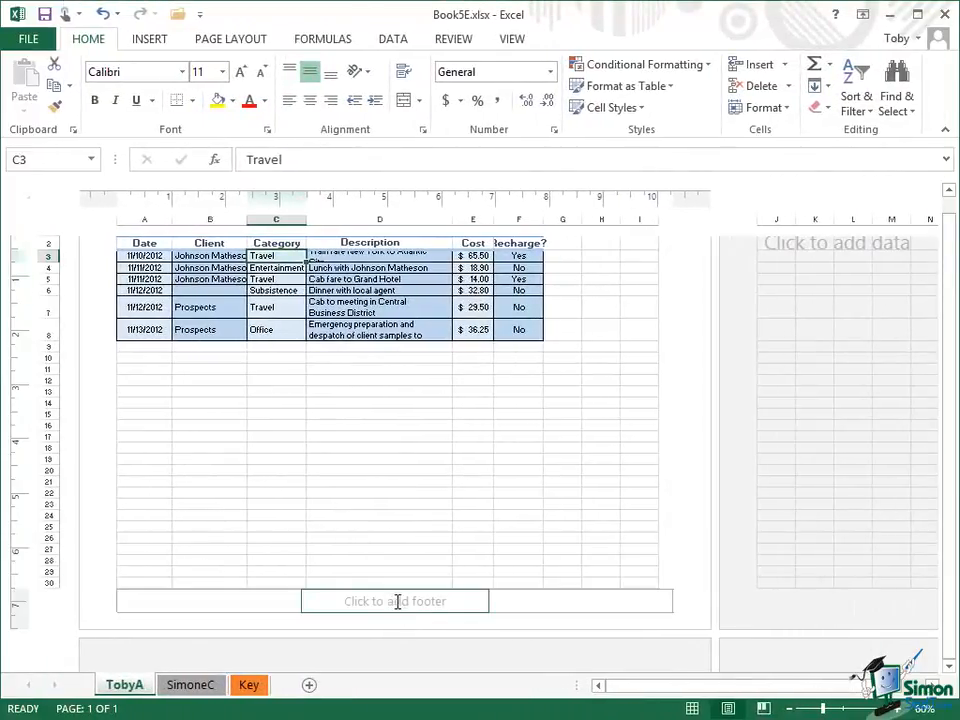
{"action": "left_click", "coordinate": [396, 601]}
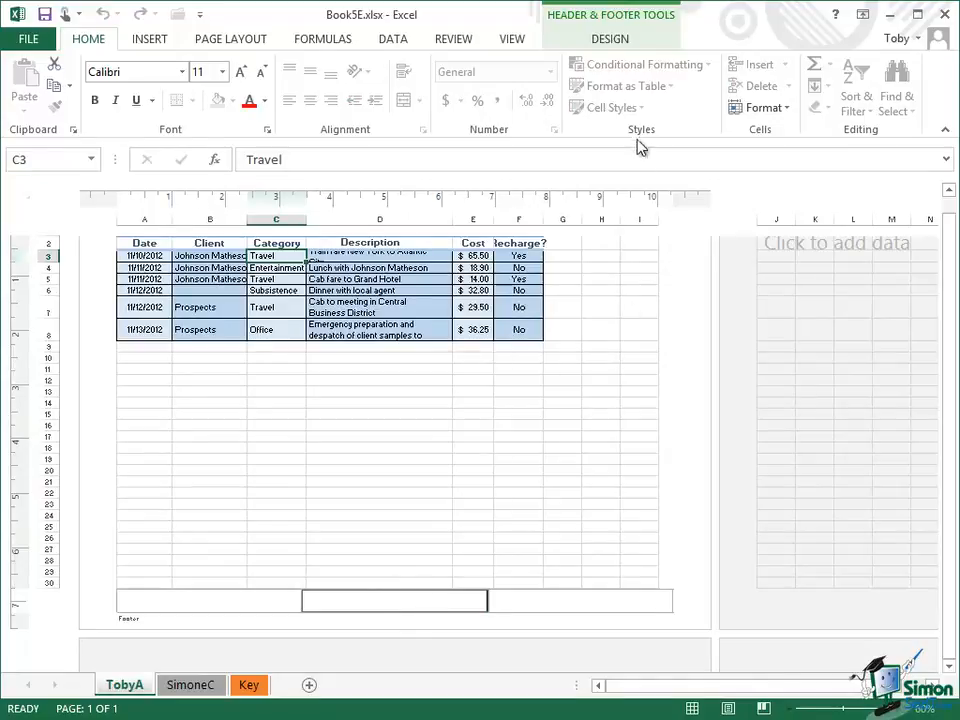
{"action": "left_click", "coordinate": [612, 39]}
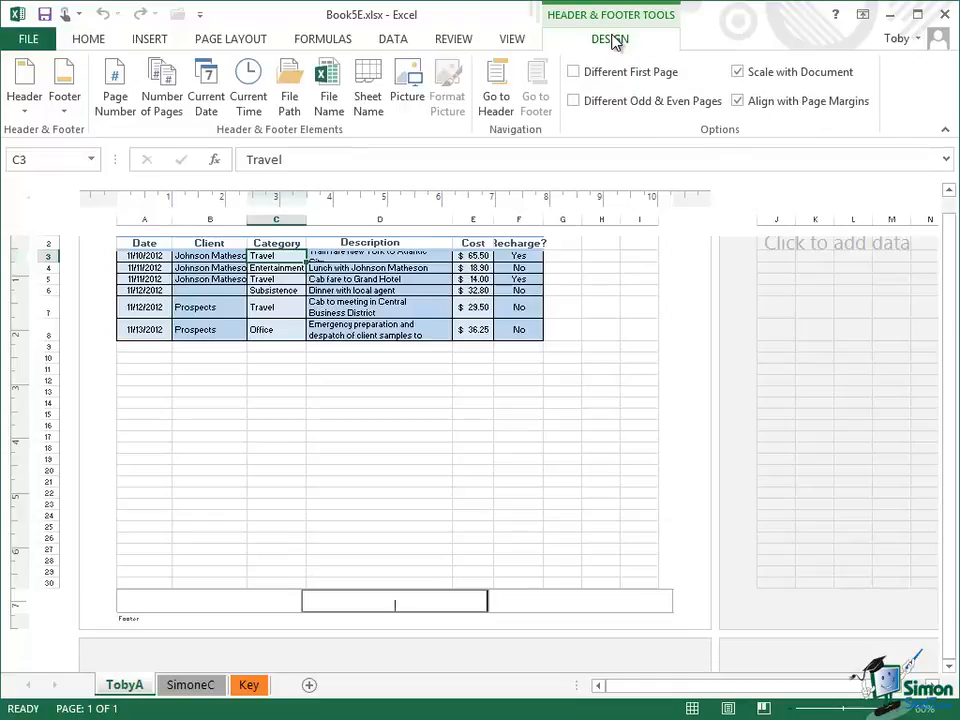
{"action": "left_click", "coordinate": [117, 84]}
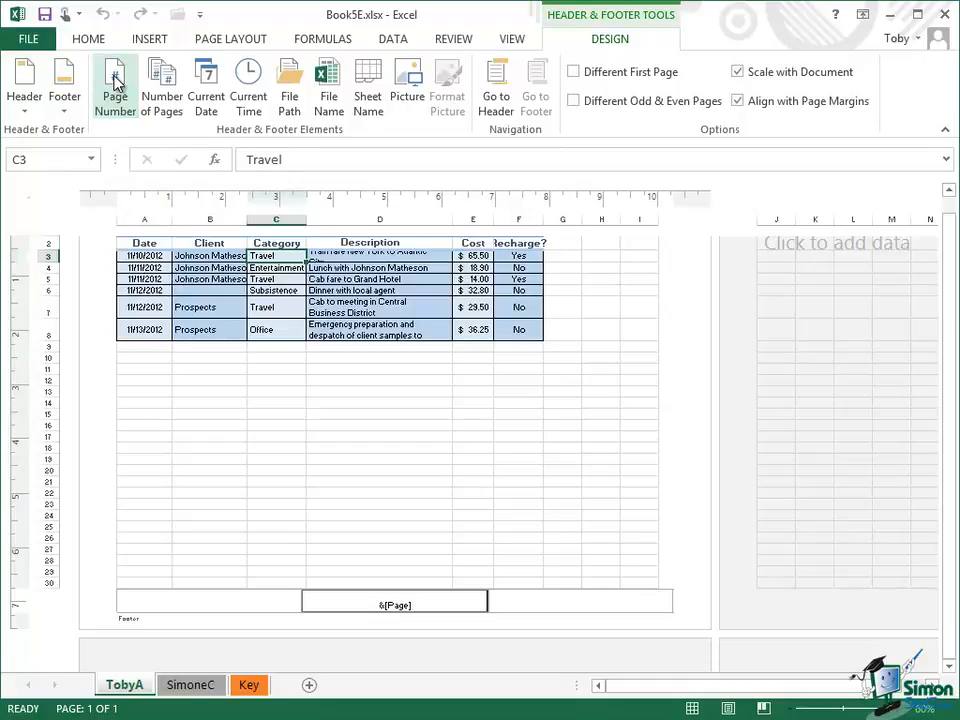
{"action": "type", "text": "of"}
{"action": "left_click", "coordinate": [170, 92]}
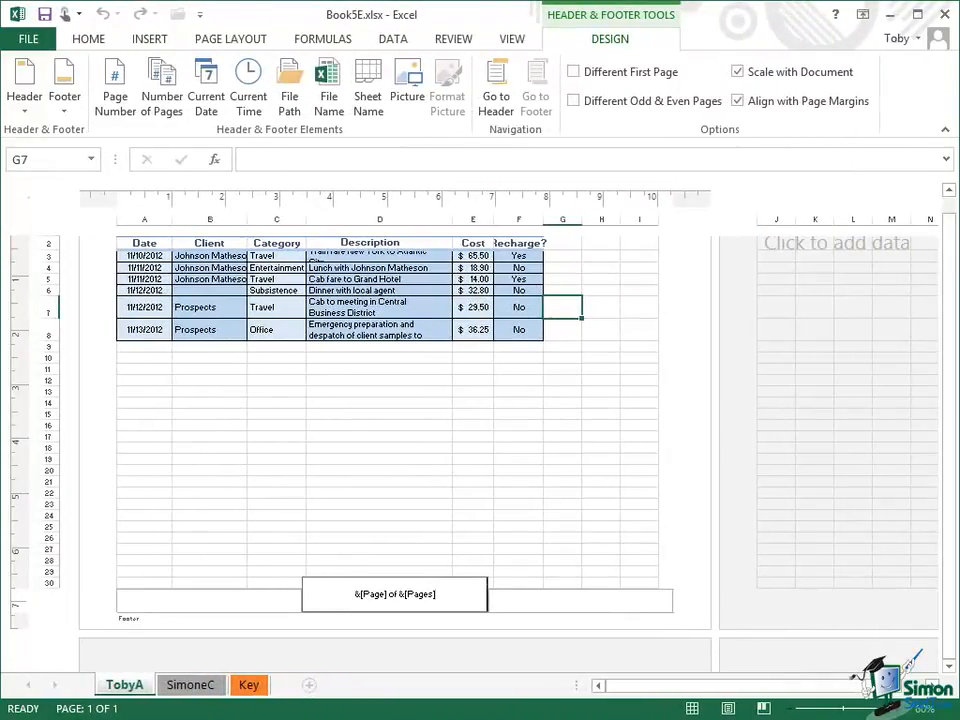
{"action": "left_click", "coordinate": [581, 601]}
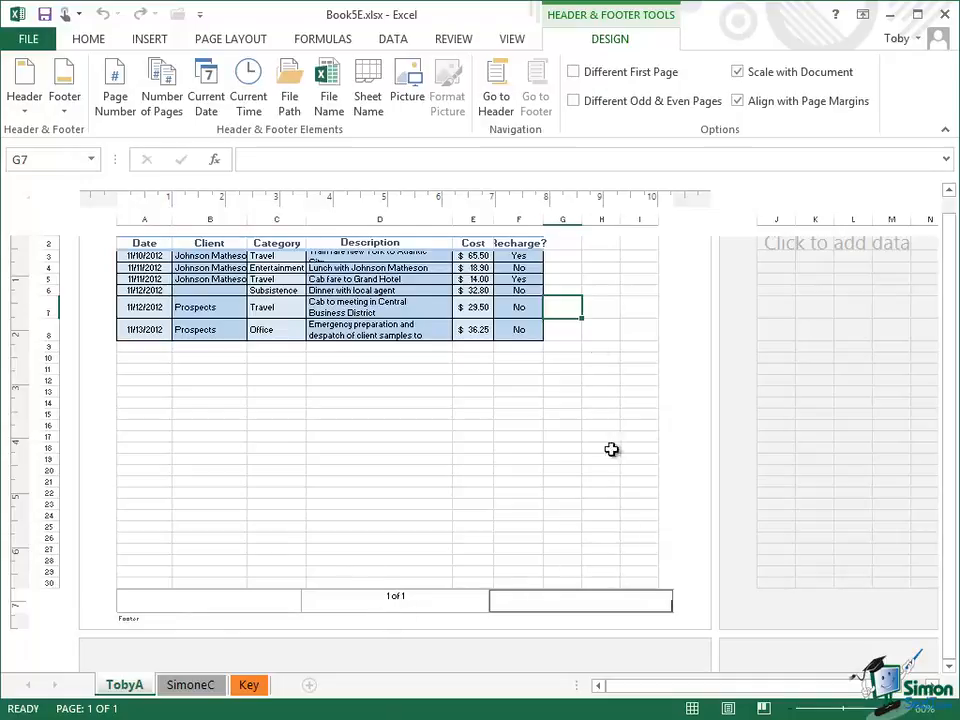
{"action": "left_click", "coordinate": [506, 110]}
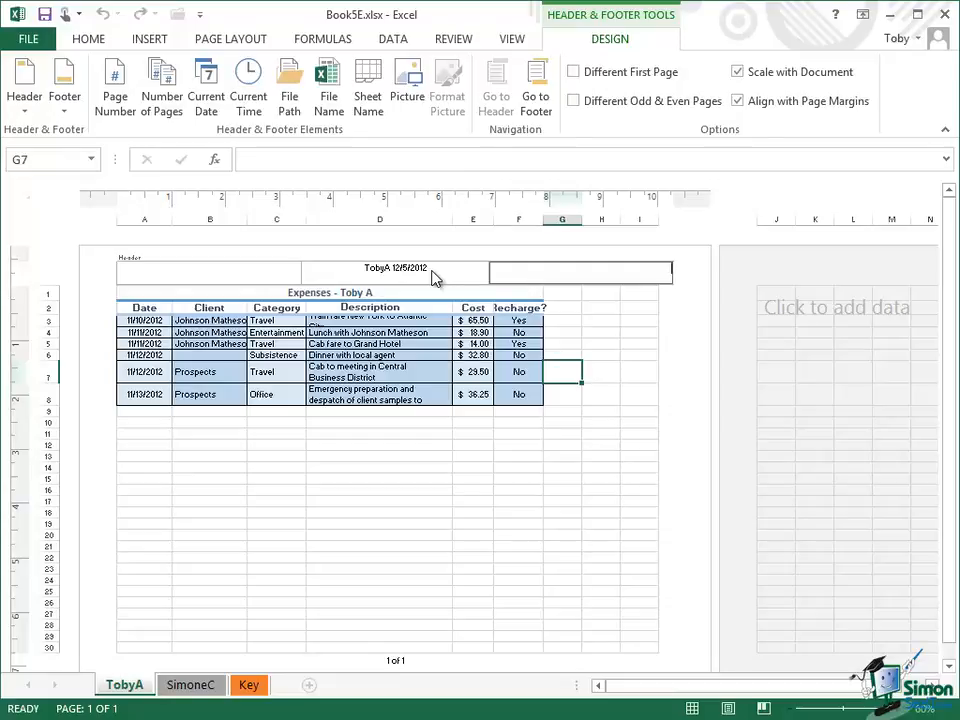
Step: Leave header editing and examine the preset page margins and the custom margin settings for the expenses sheet
{"action": "left_click", "coordinate": [229, 40]}
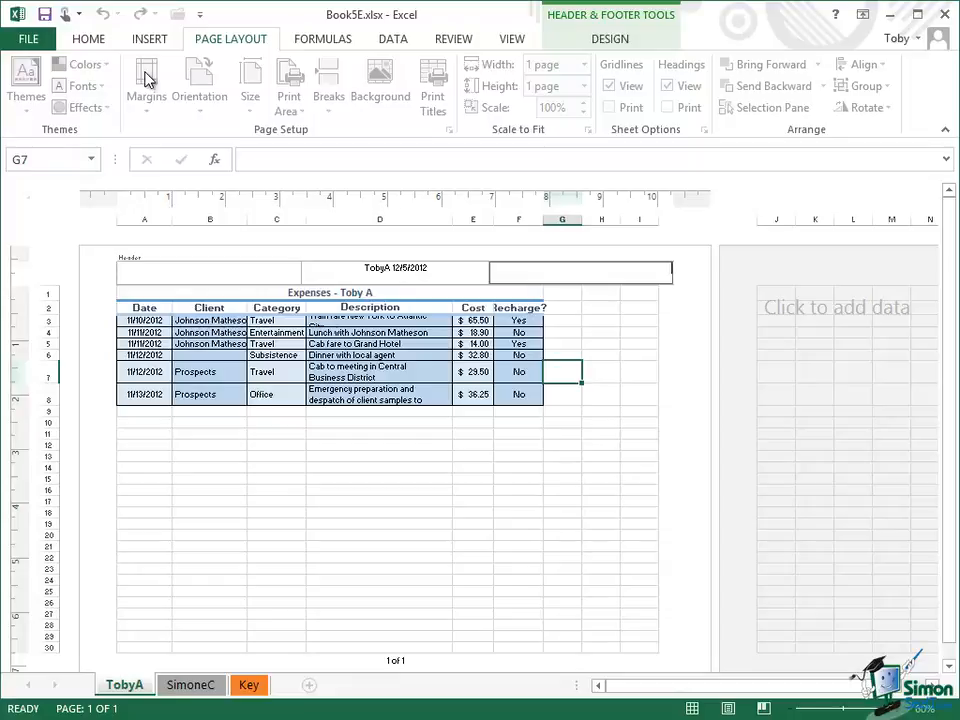
{"action": "left_click", "coordinate": [512, 425]}
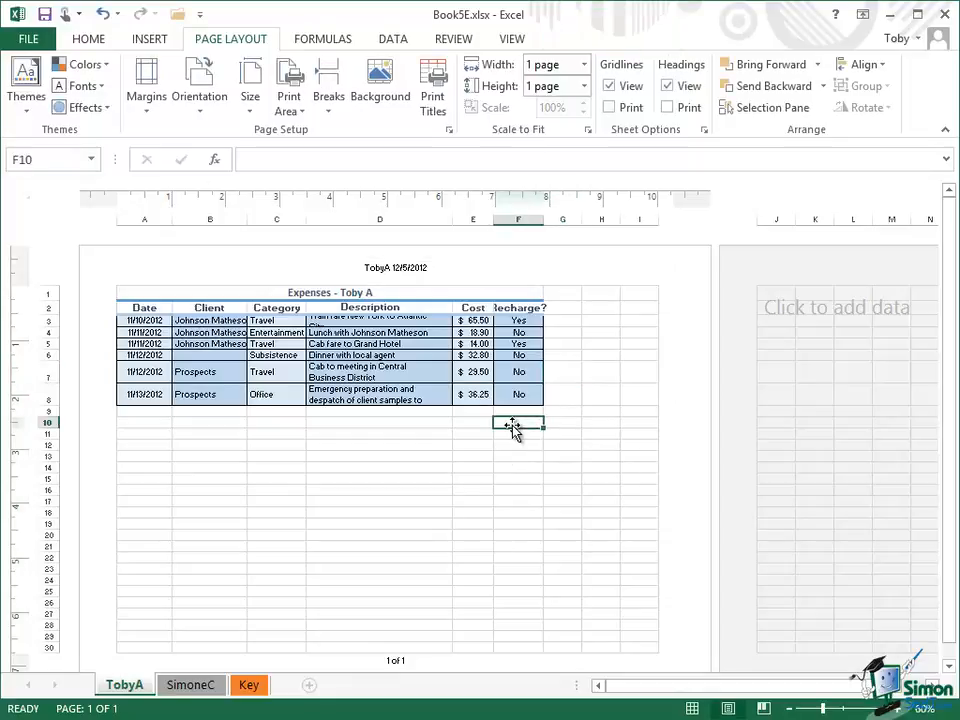
{"action": "left_click", "coordinate": [147, 120]}
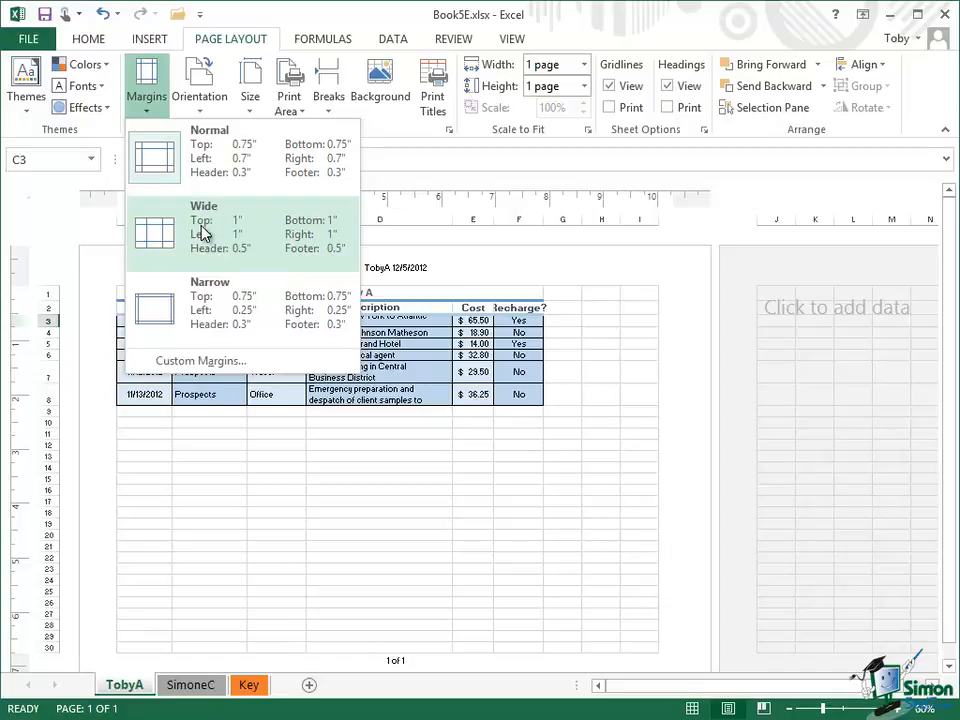
{"action": "left_click", "coordinate": [205, 361]}
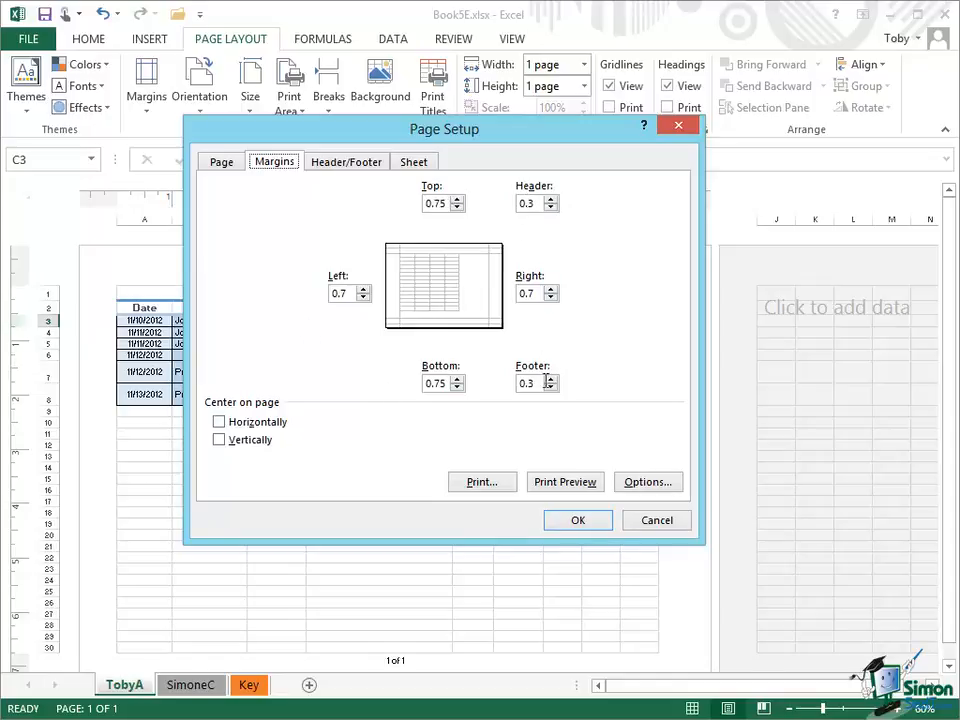
{"action": "left_click", "coordinate": [656, 521]}
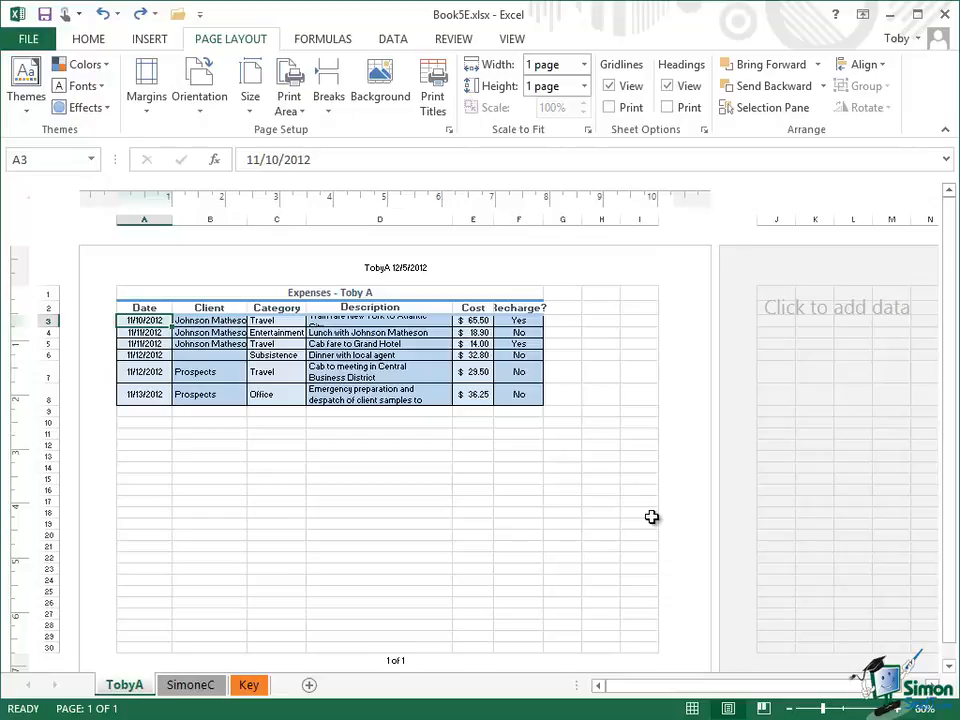
Step: Widen the Date column to about 1.5 inches and the Client column to about 2.1 inches on the page ruler
{"action": "left_click", "coordinate": [145, 216]}
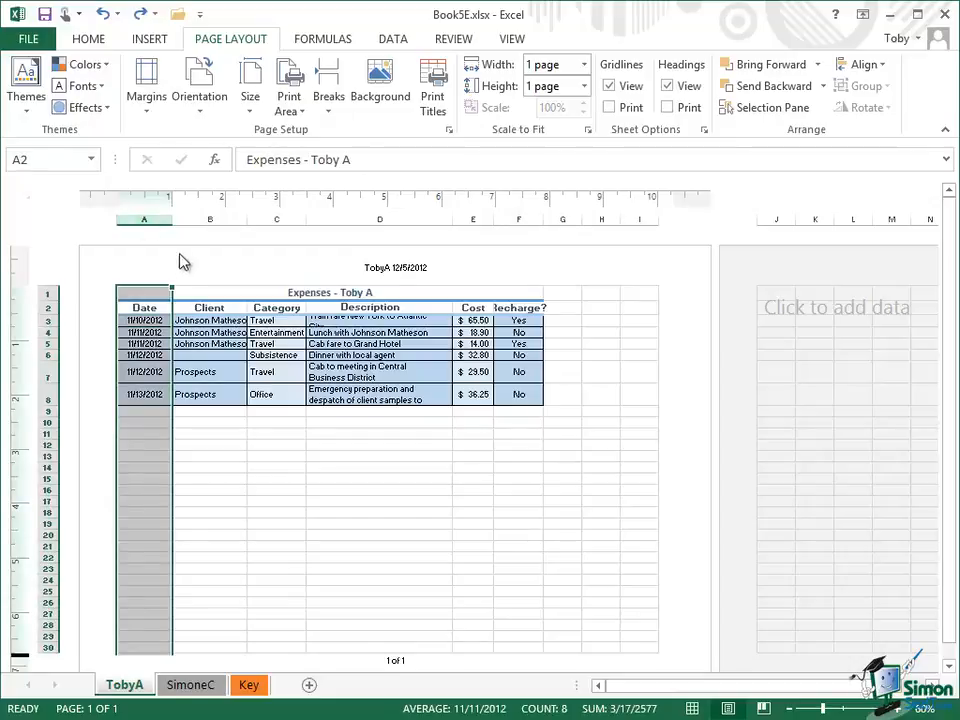
{"action": "left_click_drag", "start_coordinate": [172, 223], "coordinate": [199, 223]}
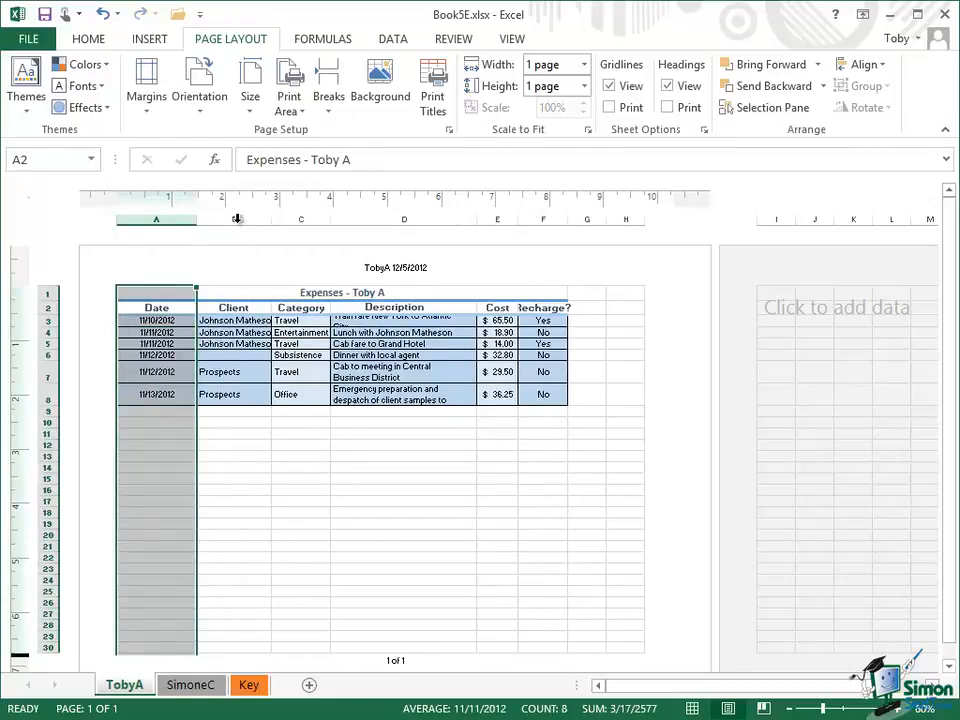
{"action": "left_click", "coordinate": [235, 218]}
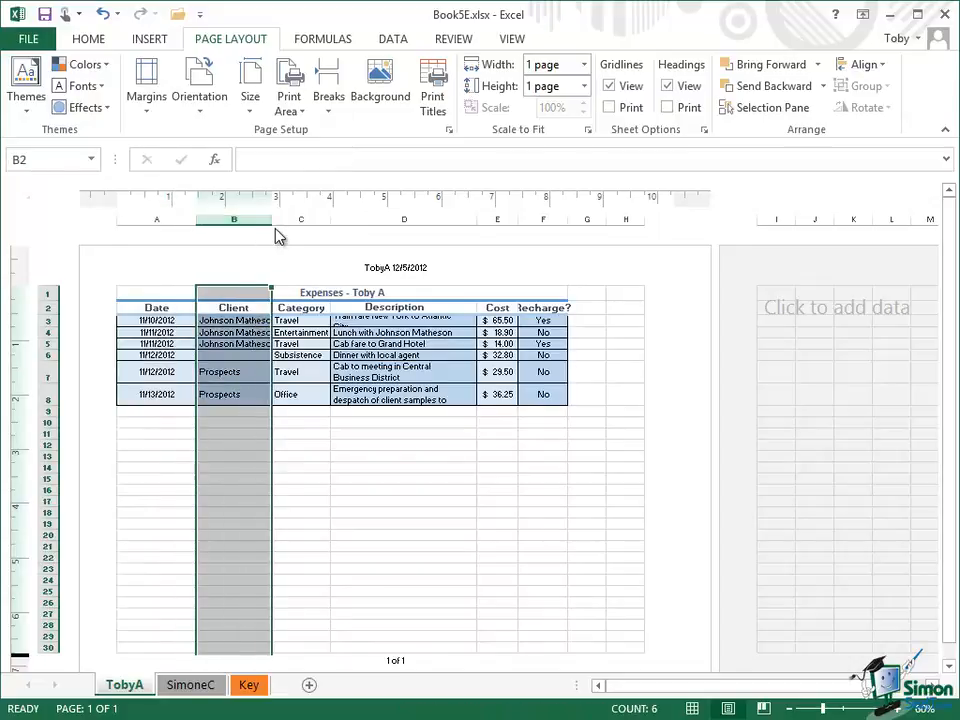
{"action": "left_click_drag", "start_coordinate": [271, 218], "coordinate": [309, 220]}
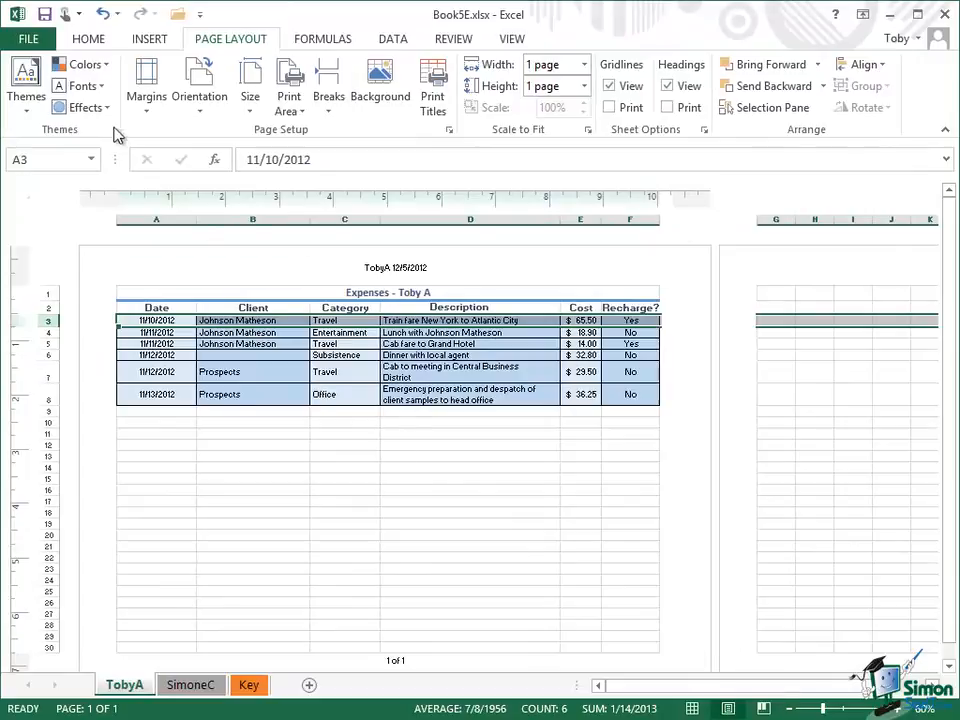
Step: Show the print preview of the expenses sheet with its adjusted columns, header and footer
{"action": "left_click", "coordinate": [30, 42]}
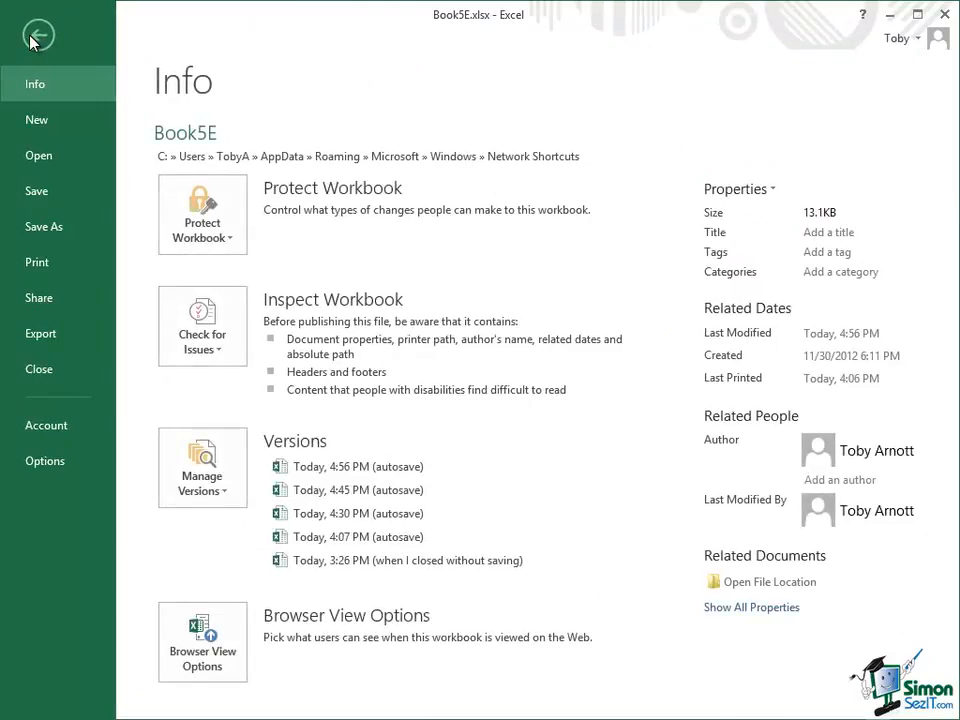
{"action": "left_click", "coordinate": [41, 261]}
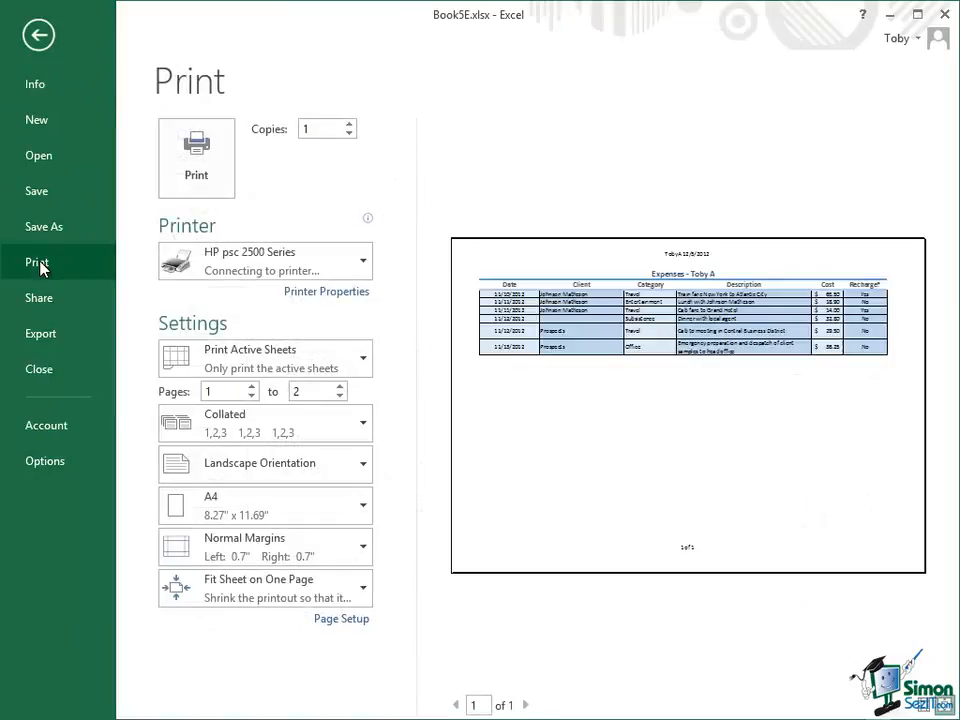